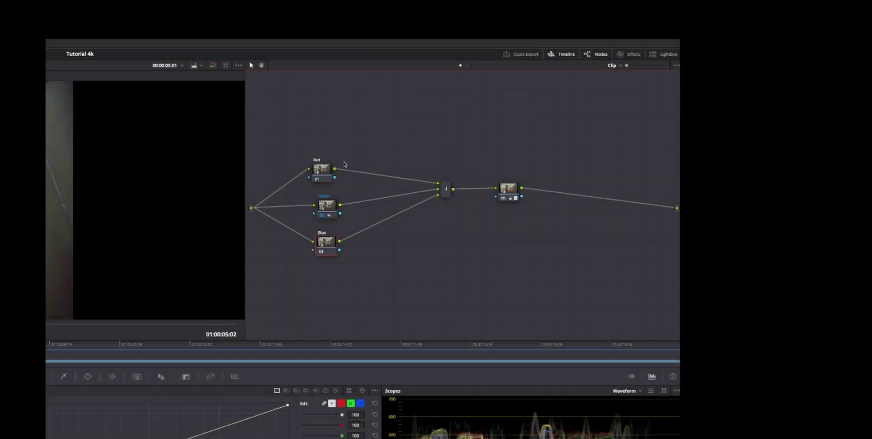
{"action": "right_click", "coordinate": [316, 178]}
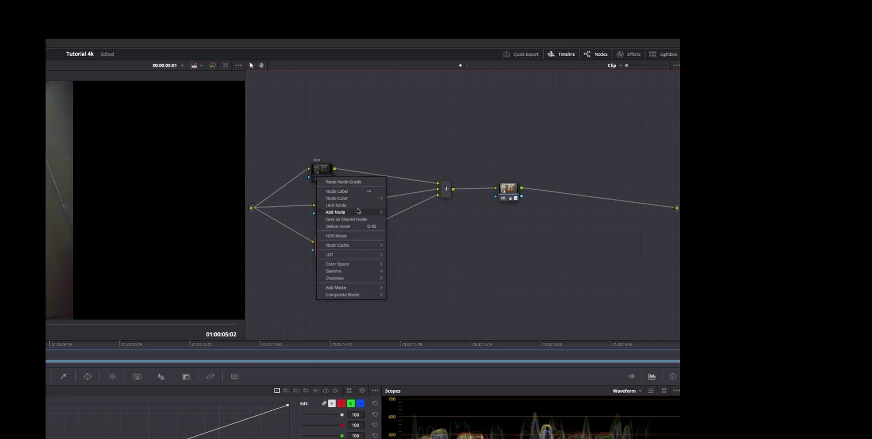
{"action": "mouse_move", "coordinate": [359, 212]}
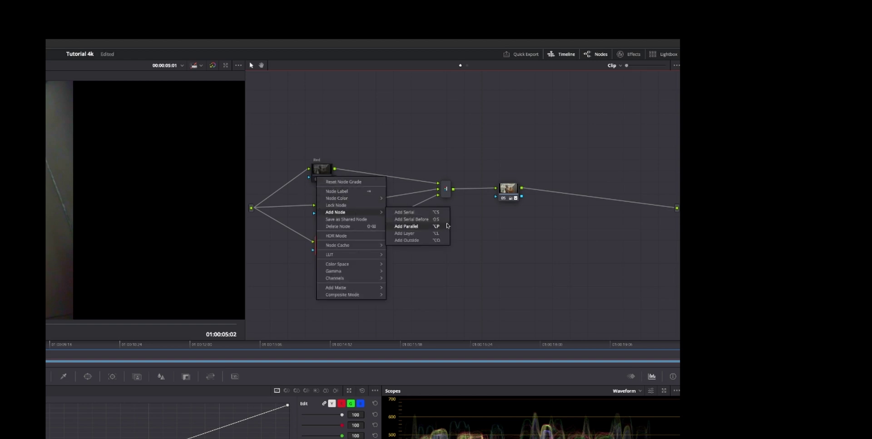
{"action": "left_click", "coordinate": [481, 266]}
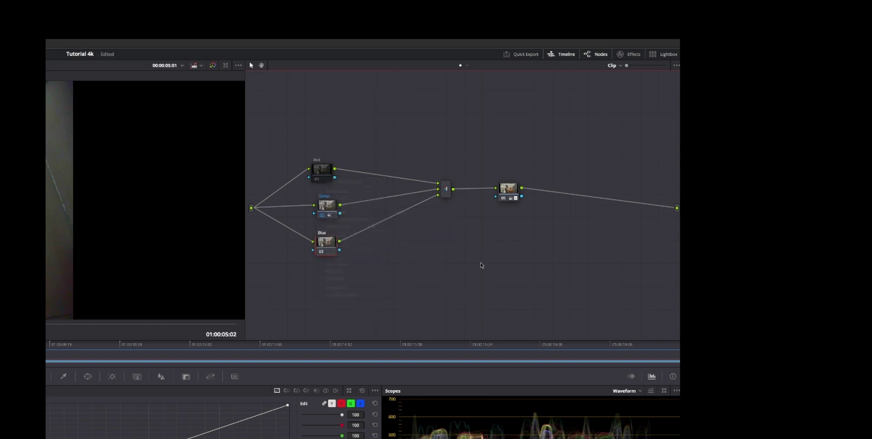
- Move the combiner node closer to the Red, Green and Blue nodes in the node graph
{"action": "left_click", "coordinate": [324, 169]}
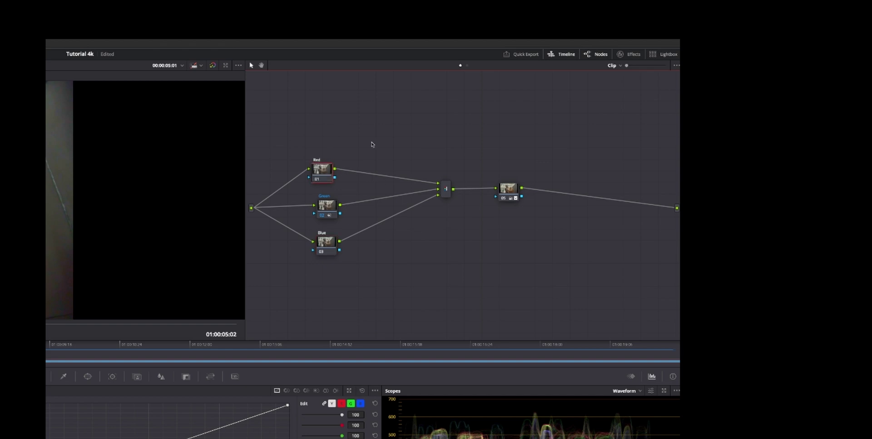
{"action": "left_click_drag", "start_coordinate": [446, 189], "coordinate": [417, 184]}
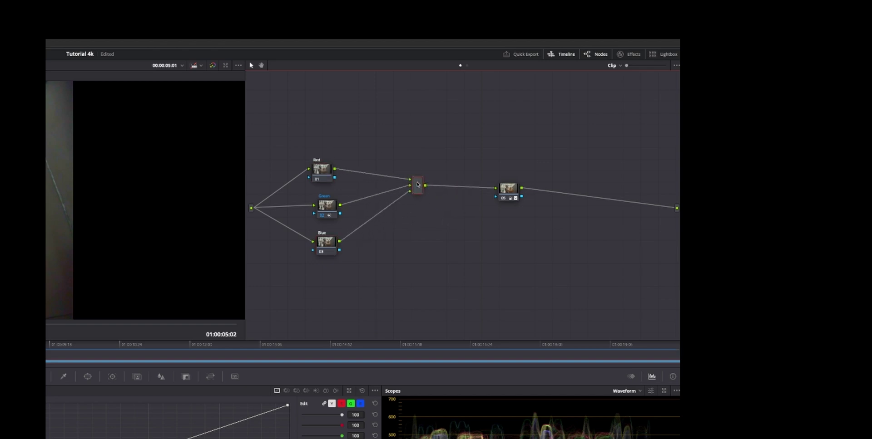
{"action": "right_click", "coordinate": [420, 153]}
{"action": "mouse_move", "coordinate": [477, 170]}
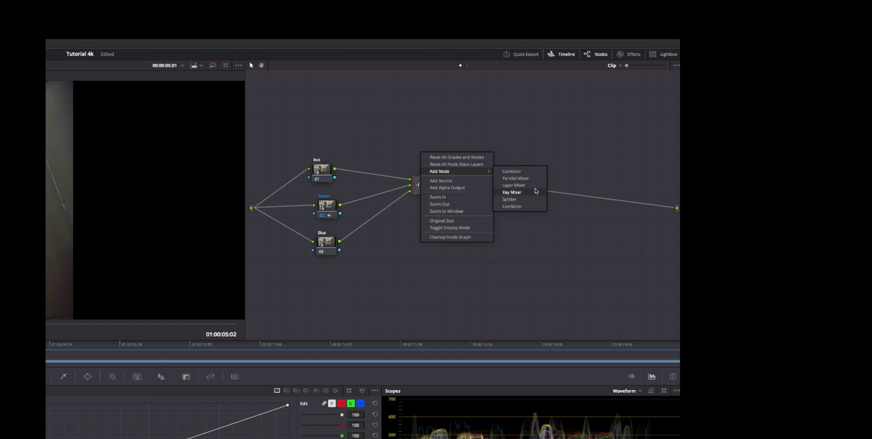
{"action": "left_click", "coordinate": [526, 208]}
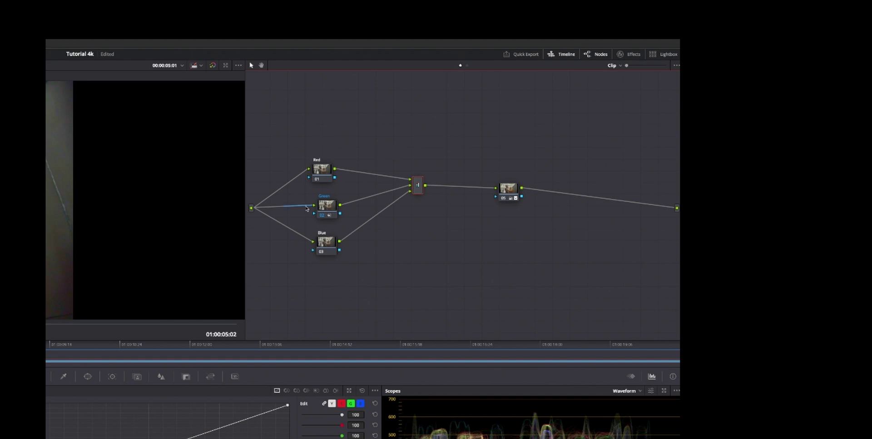
- Check which channel the Red node is assigned to
{"action": "left_click", "coordinate": [328, 175]}
{"action": "right_click", "coordinate": [326, 174]}
{"action": "mouse_move", "coordinate": [370, 276]}
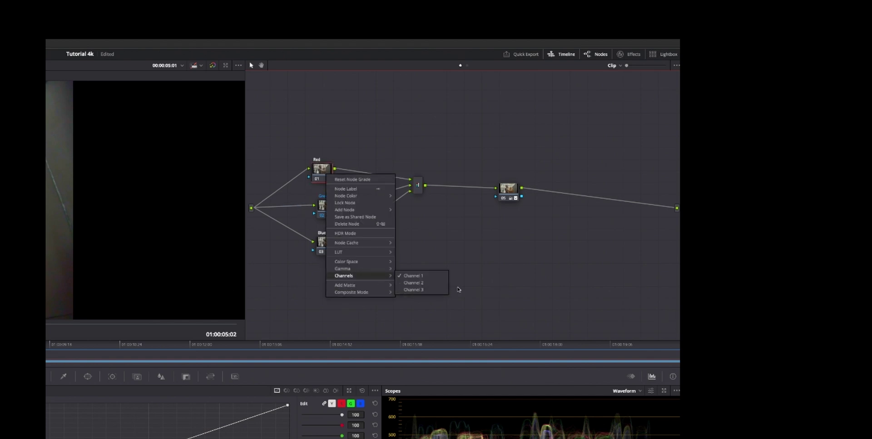
{"action": "left_click", "coordinate": [442, 224]}
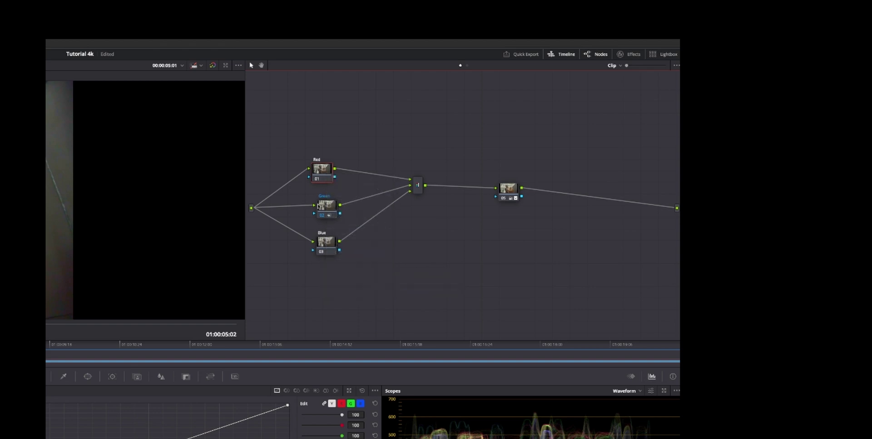
- Assign Channel 2 to the Green node and Channel 3 to the Blue node
{"action": "right_click", "coordinate": [324, 210]}
{"action": "mouse_move", "coordinate": [381, 311]}
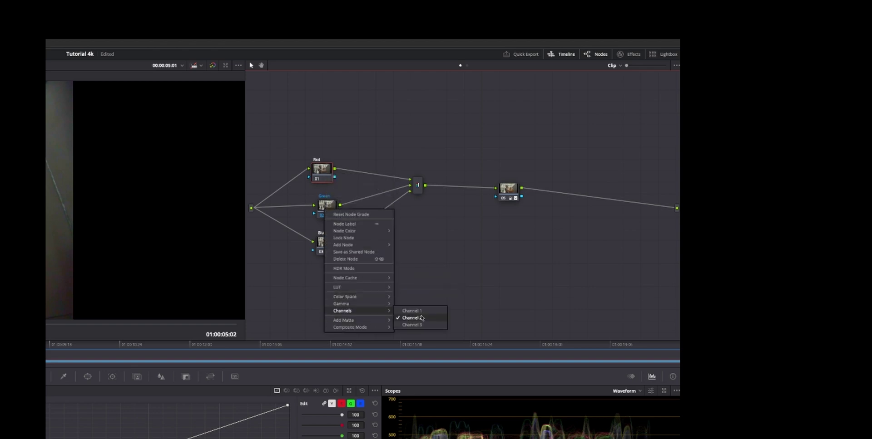
{"action": "left_click", "coordinate": [422, 318]}
{"action": "right_click", "coordinate": [328, 244]}
{"action": "mouse_move", "coordinate": [363, 346]}
{"action": "left_click", "coordinate": [427, 360]}
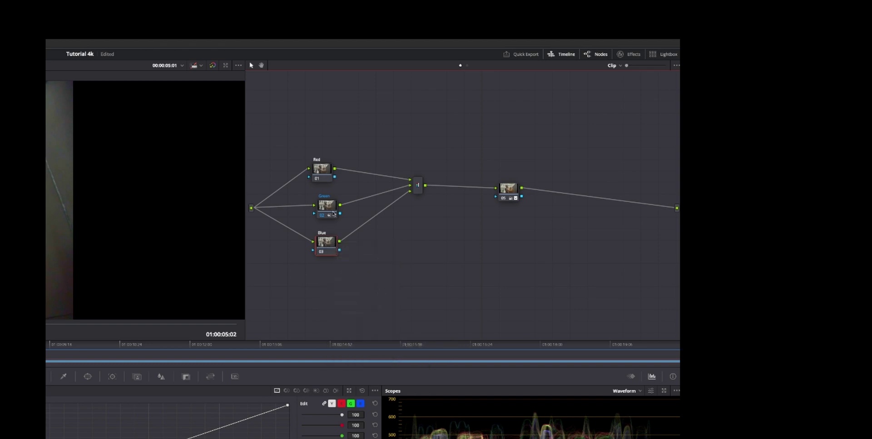
- Shift the Green node slightly in the graph and show only the red channel in the viewer
{"action": "left_click_drag", "start_coordinate": [333, 210], "coordinate": [324, 204]}
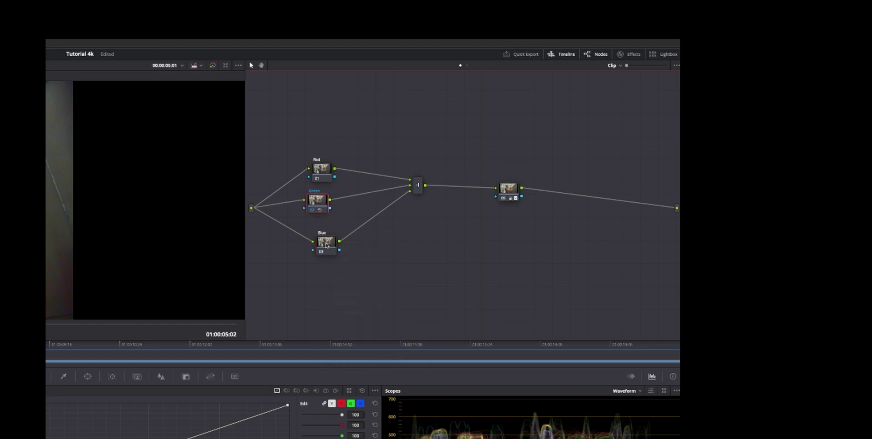
{"action": "left_click", "coordinate": [238, 66]}
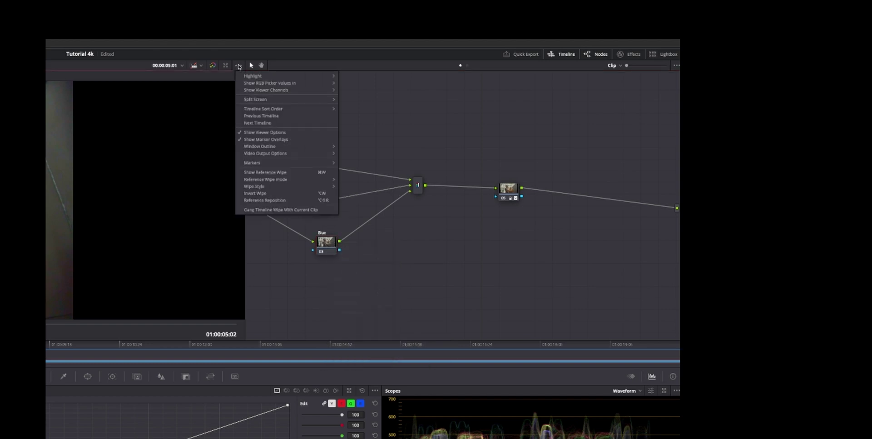
{"action": "mouse_move", "coordinate": [263, 90]}
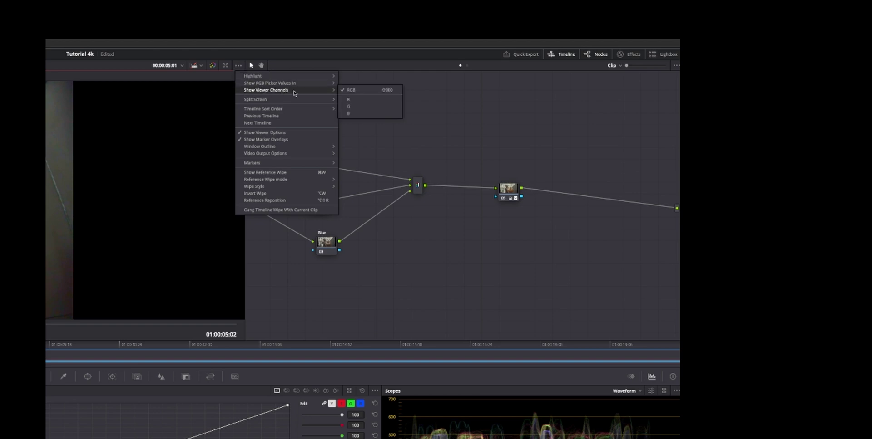
{"action": "left_click", "coordinate": [359, 100]}
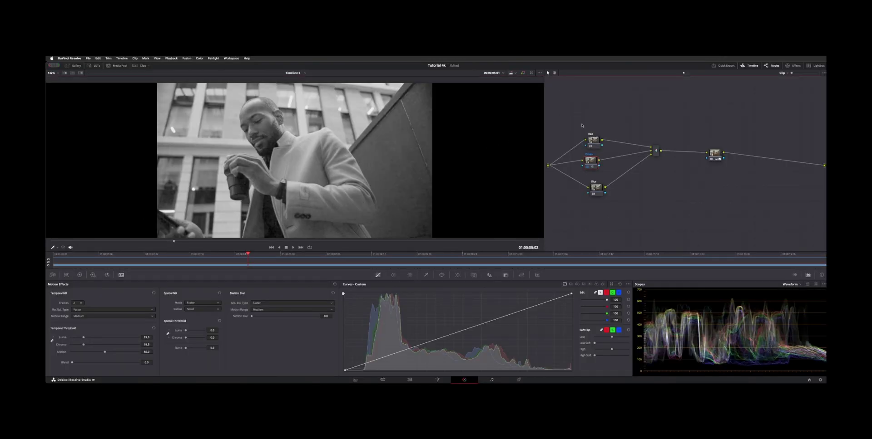
- Show only the green channel in the viewer and inspect the picture full screen
{"action": "left_click", "coordinate": [540, 73]}
{"action": "mouse_move", "coordinate": [573, 89]}
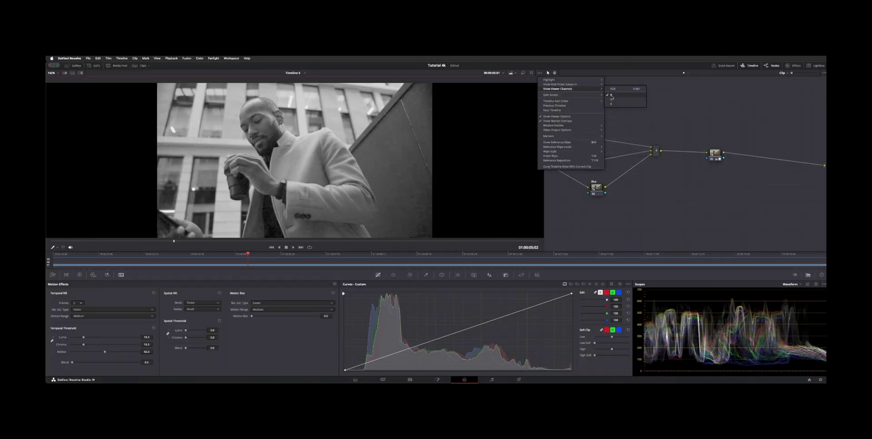
{"action": "left_click", "coordinate": [625, 100]}
{"action": "key", "text": "super+f"}
{"action": "key", "text": "ctrl+f"}
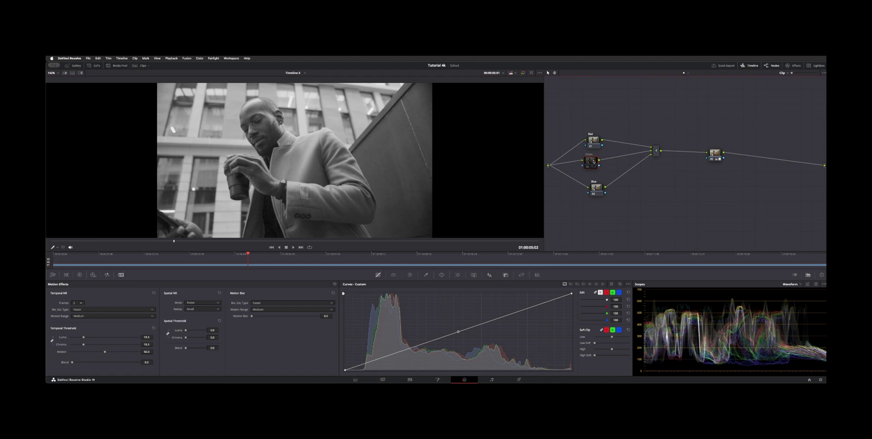
- Show only the blue channel in the viewer to examine its noise
{"action": "left_click", "coordinate": [540, 73]}
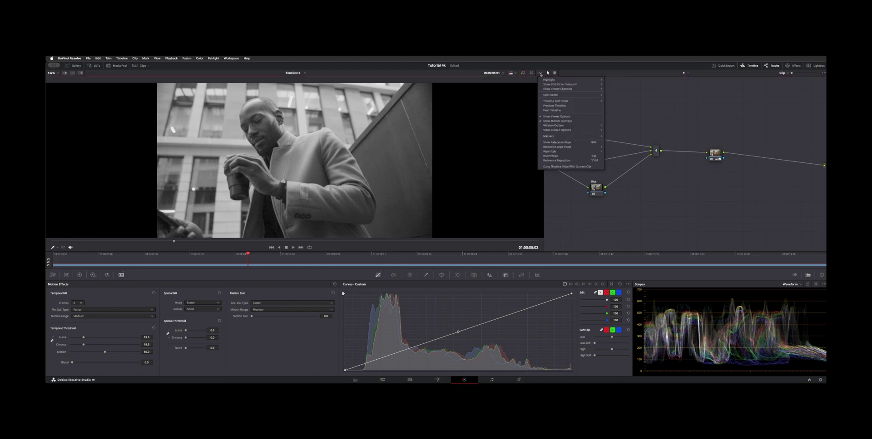
{"action": "mouse_move", "coordinate": [591, 91]}
{"action": "left_click", "coordinate": [611, 104]}
{"action": "left_click", "coordinate": [611, 104]}
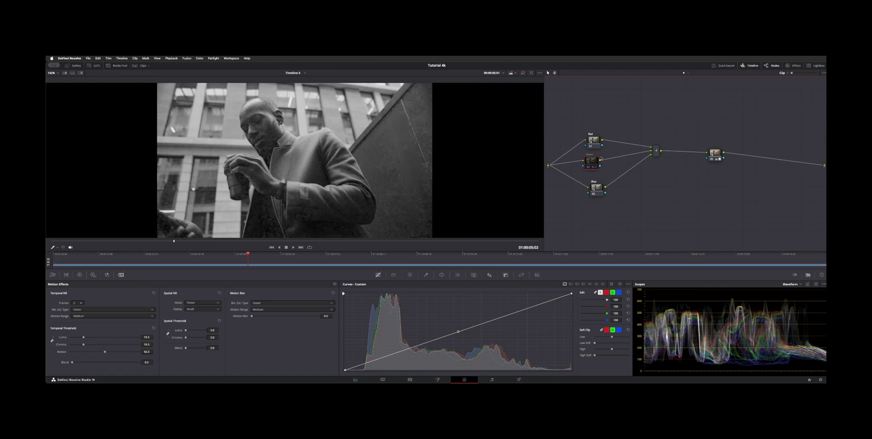
- Select the Red node and compare the red channel with the blue channel in the viewer
{"action": "left_click", "coordinate": [594, 139]}
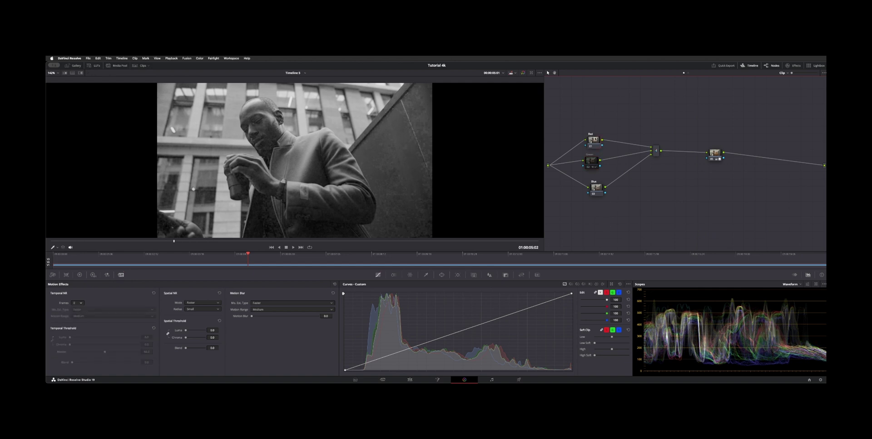
{"action": "left_click", "coordinate": [540, 73]}
{"action": "mouse_move", "coordinate": [576, 89]}
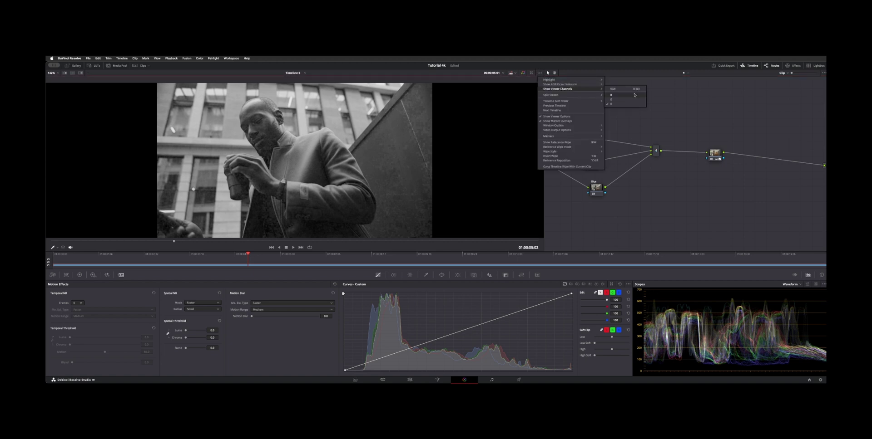
{"action": "left_click", "coordinate": [635, 94]}
{"action": "left_click", "coordinate": [539, 73]}
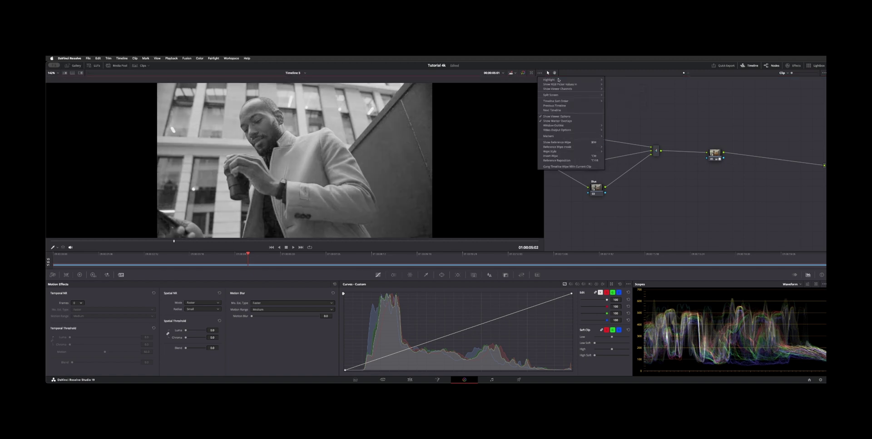
{"action": "mouse_move", "coordinate": [577, 89]}
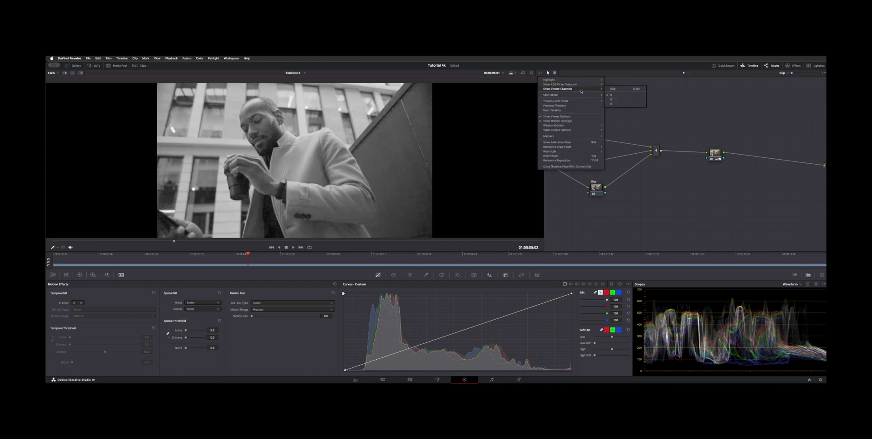
{"action": "left_click", "coordinate": [633, 103]}
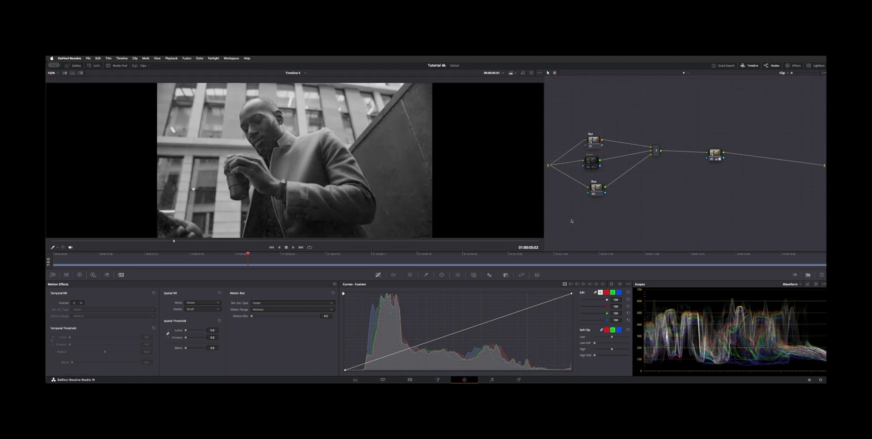
- Tidy the node graph by realigning the Green node, the combiner and the final corrector node
{"action": "left_click_drag", "start_coordinate": [591, 160], "coordinate": [595, 160]}
{"action": "left_click", "coordinate": [653, 150]}
{"action": "left_click_drag", "start_coordinate": [715, 157], "coordinate": [711, 155]}
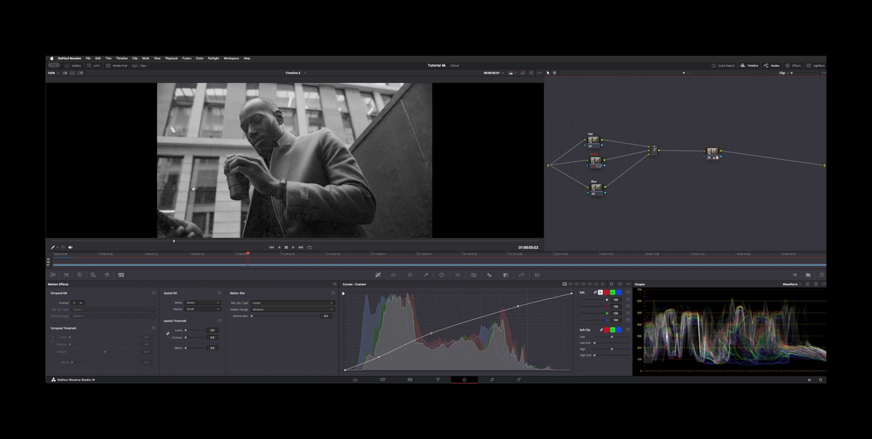
{"action": "left_click_drag", "start_coordinate": [716, 157], "coordinate": [704, 162]}
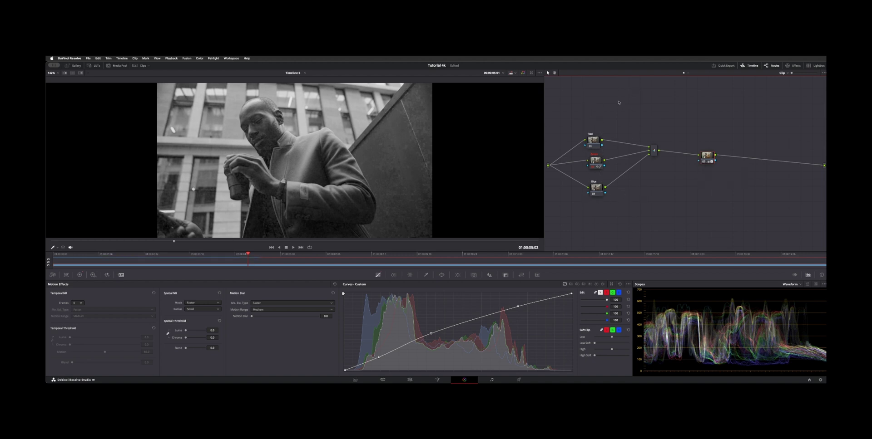
- Return the viewer to the full RGB picture
{"action": "left_click", "coordinate": [539, 73]}
{"action": "mouse_move", "coordinate": [570, 89]}
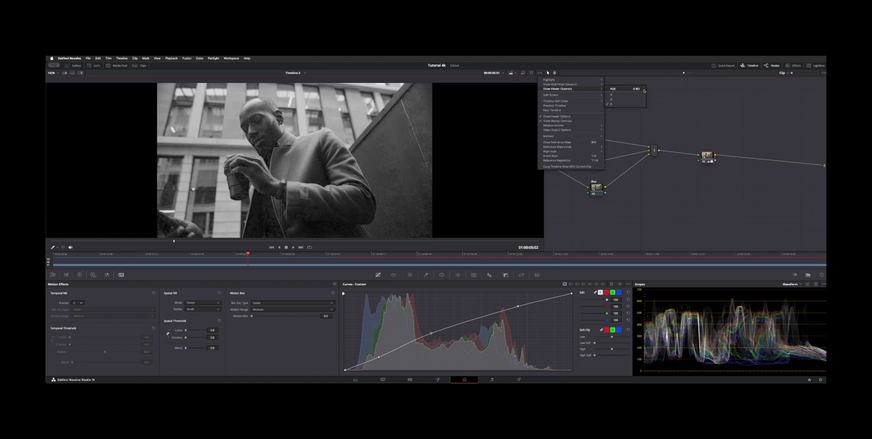
{"action": "left_click", "coordinate": [620, 89]}
{"action": "key", "text": "shift+semicolon"}
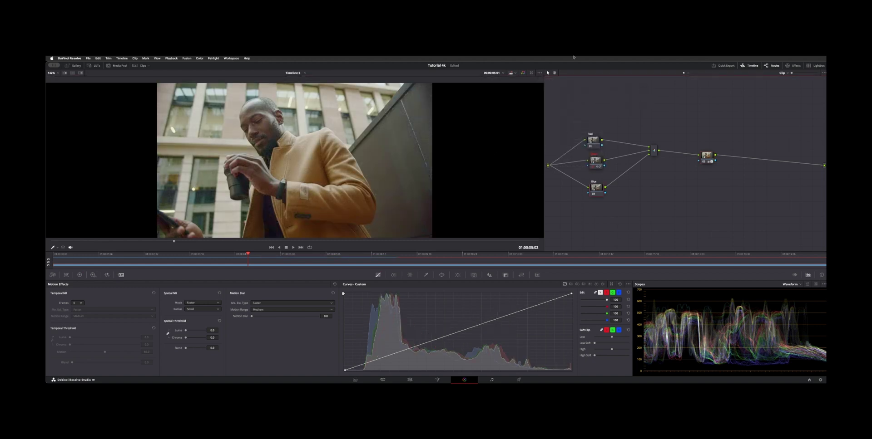
- On the Blue node, set the Spatial NR mode to UltraNR in the motion effects
{"action": "left_click_drag", "start_coordinate": [598, 187], "coordinate": [597, 188]}
{"action": "left_click", "coordinate": [80, 275]}
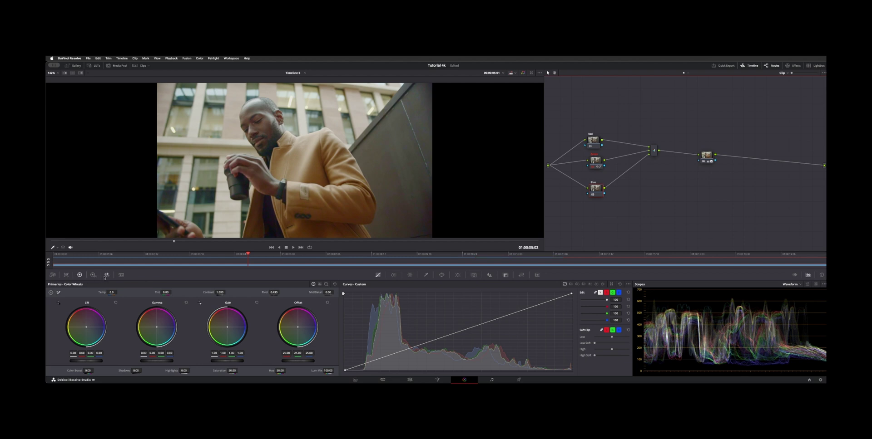
{"action": "left_click", "coordinate": [121, 275]}
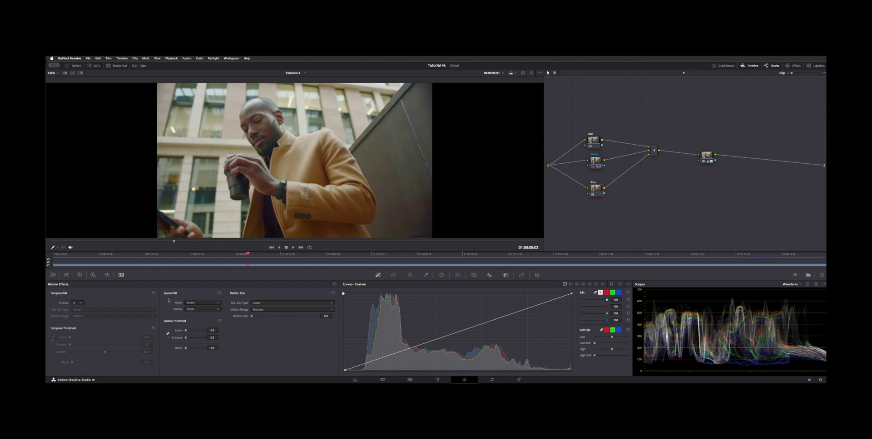
{"action": "left_click", "coordinate": [208, 303]}
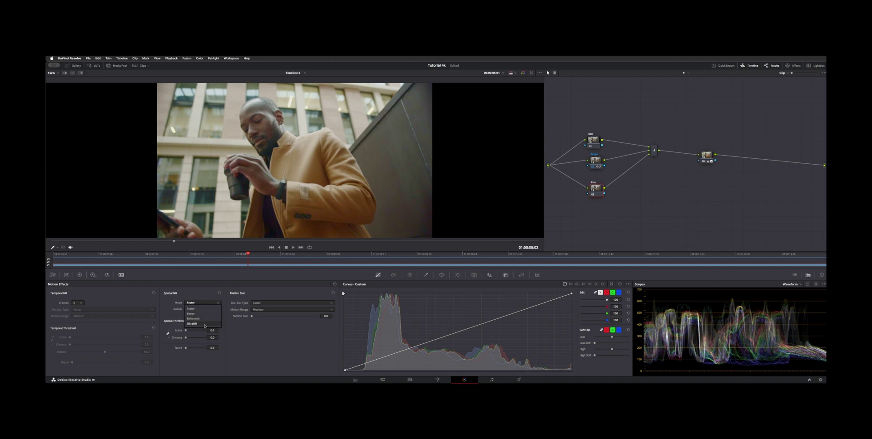
{"action": "left_click", "coordinate": [194, 324]}
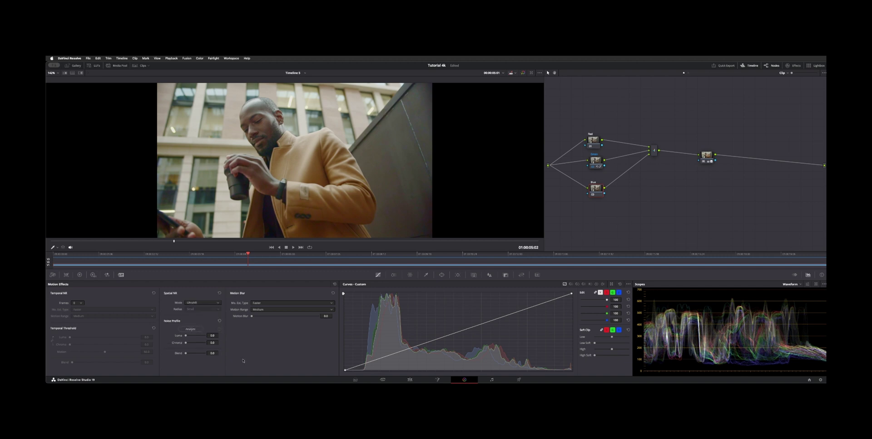
- Analyze the noise profile and place the sample box on the plain dark wall beside the man
{"action": "left_click", "coordinate": [190, 329]}
{"action": "left_click_drag", "start_coordinate": [392, 178], "coordinate": [398, 161]}
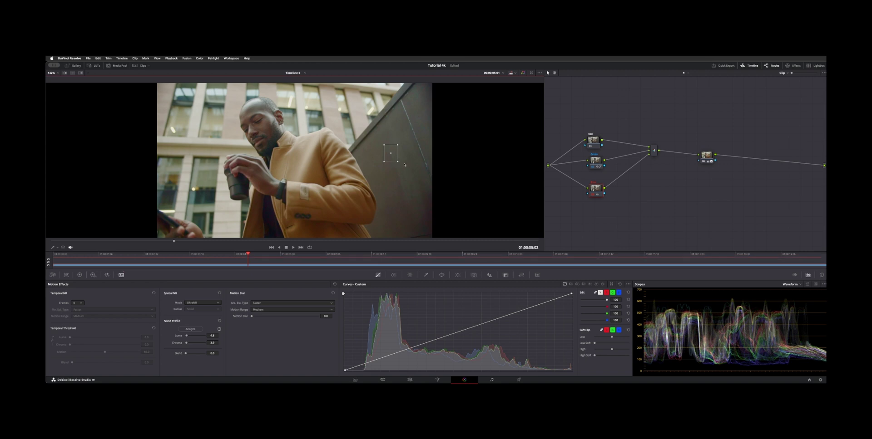
{"action": "left_click_drag", "start_coordinate": [398, 163], "coordinate": [404, 166]}
- Show only the blue channel in the viewer to inspect the noise reduction
{"action": "left_click", "coordinate": [539, 73]}
{"action": "left_click", "coordinate": [616, 238]}
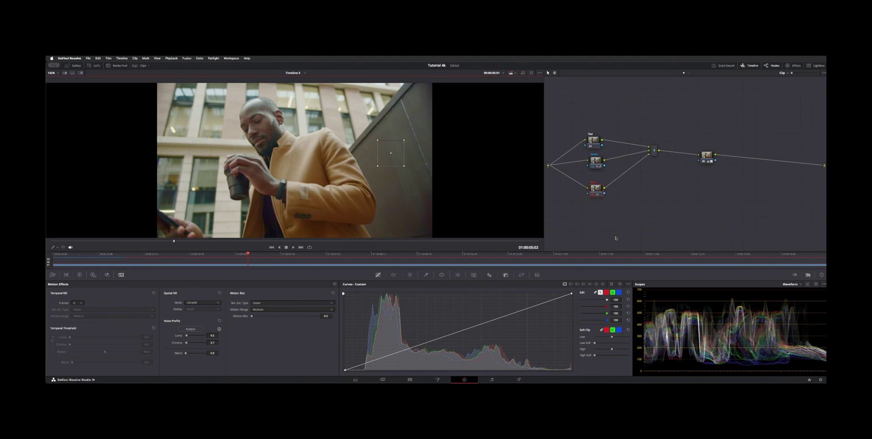
{"action": "left_click", "coordinate": [539, 72]}
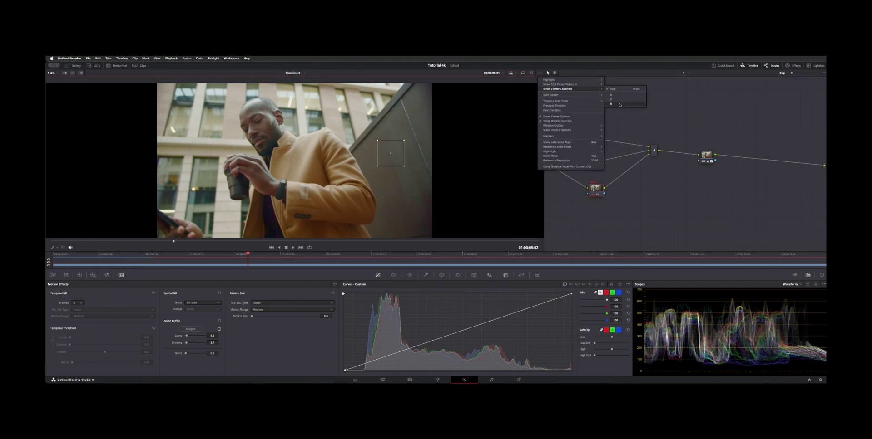
{"action": "left_click", "coordinate": [611, 106]}
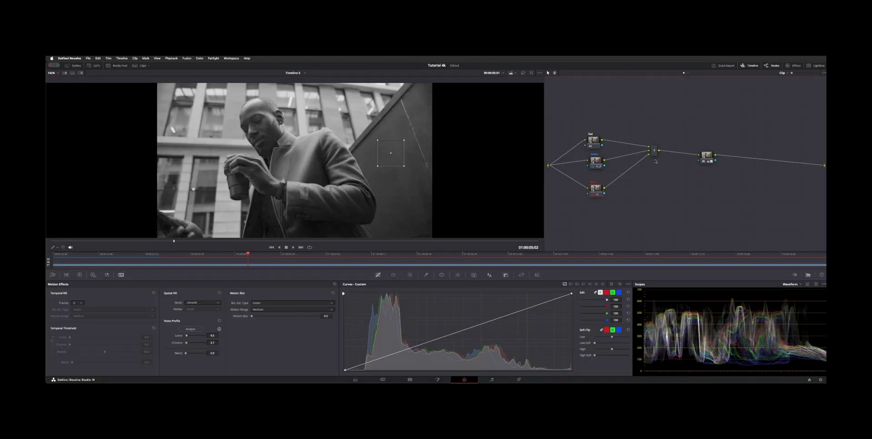
- Return the viewer to RGB and switch the Blue node off to compare the picture without its noise reduction
{"action": "left_click", "coordinate": [539, 73]}
{"action": "mouse_move", "coordinate": [586, 89]}
{"action": "left_click", "coordinate": [613, 89]}
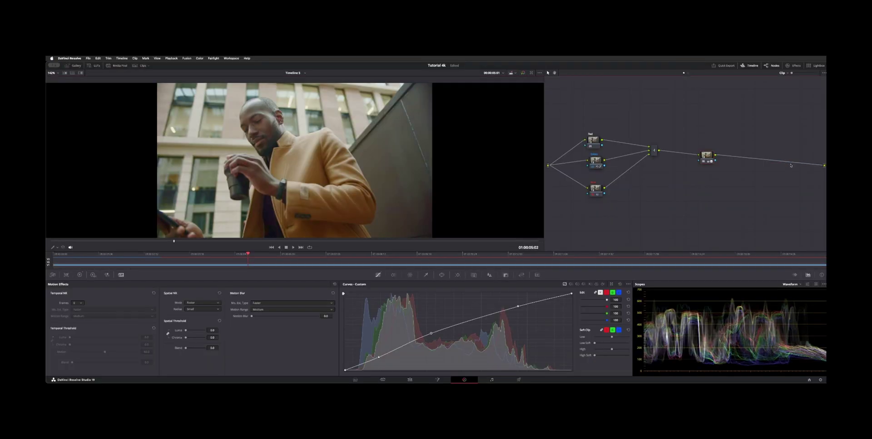
{"action": "left_click", "coordinate": [596, 193]}
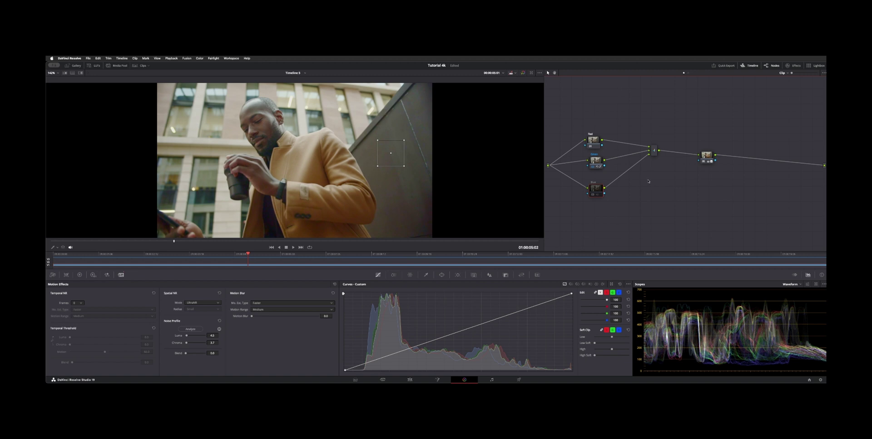
- Toggle the Green and Blue nodes off and on to compare the picture with and without their noise reduction
{"action": "key", "text": "super+d"}
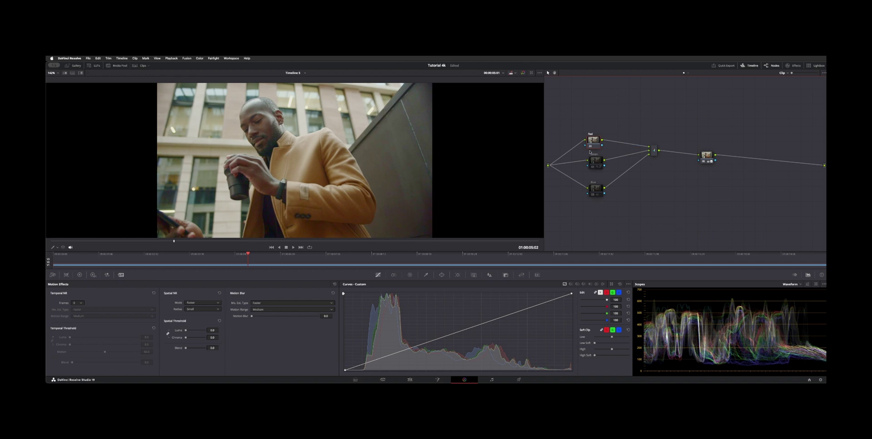
{"action": "left_click", "coordinate": [595, 189]}
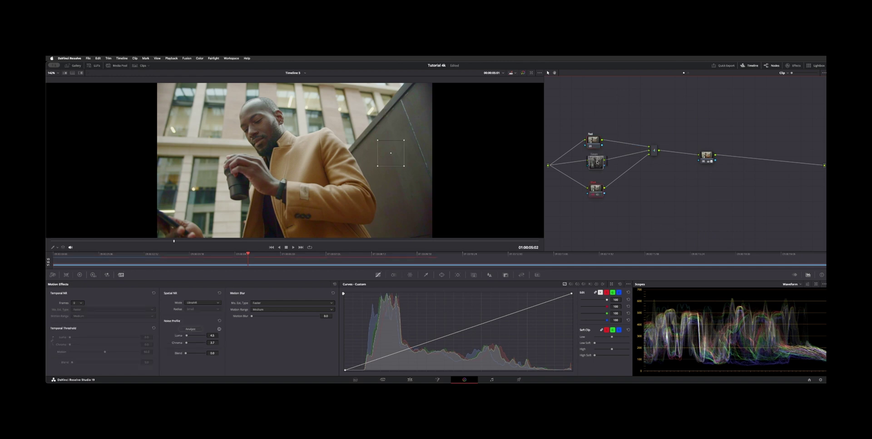
{"action": "left_click_drag", "start_coordinate": [597, 162], "coordinate": [596, 162]}
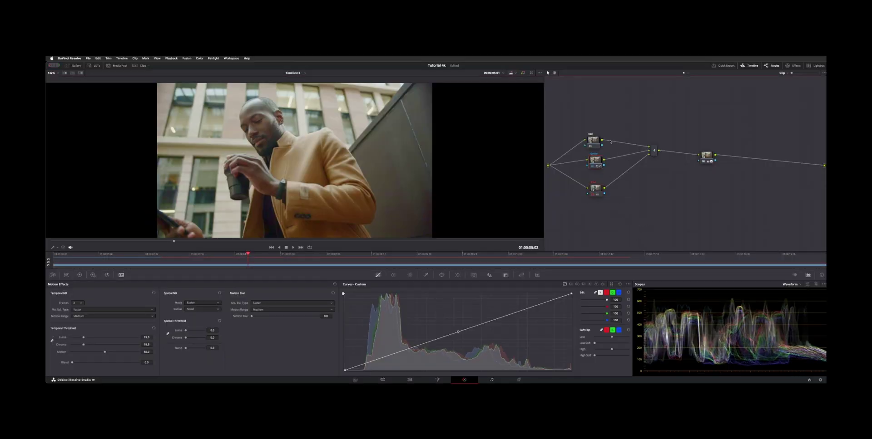
- Reposition the Red, Green and Blue nodes slightly in the node graph to line them up in a column
{"action": "left_click_drag", "start_coordinate": [595, 161], "coordinate": [589, 142]}
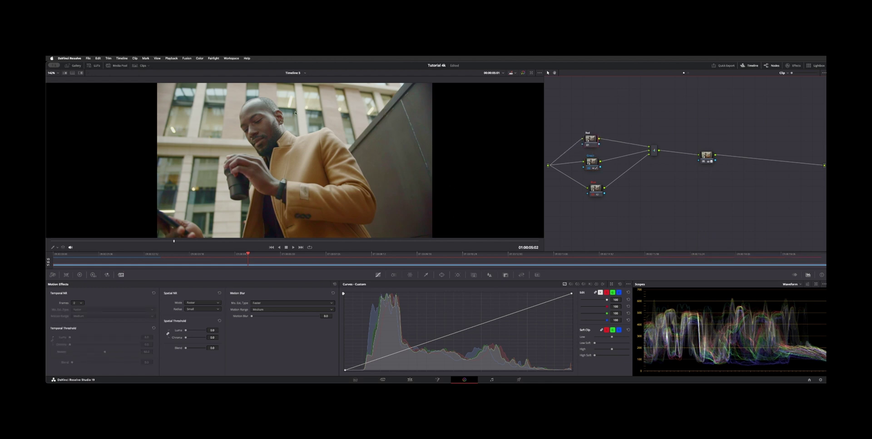
{"action": "left_click_drag", "start_coordinate": [589, 144], "coordinate": [595, 144]}
{"action": "left_click_drag", "start_coordinate": [599, 193], "coordinate": [599, 166]}
{"action": "left_click_drag", "start_coordinate": [599, 140], "coordinate": [593, 140]}
- Check which channels are enabled for the Red node without changing them
{"action": "right_click", "coordinate": [592, 138]}
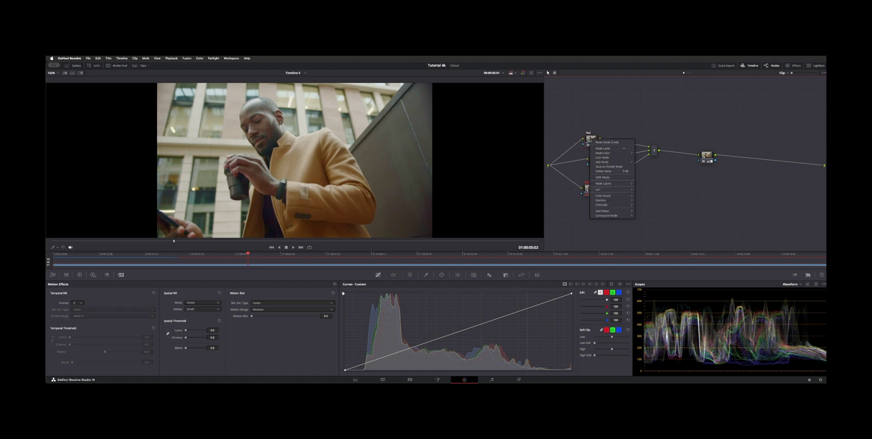
{"action": "mouse_move", "coordinate": [611, 204]}
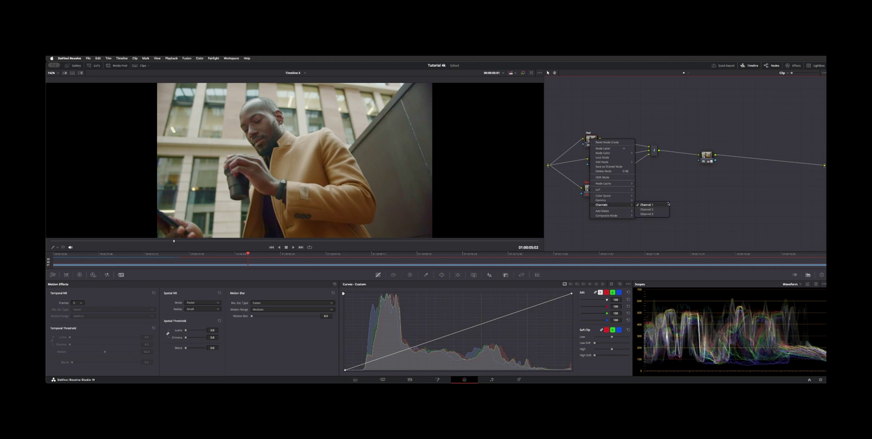
{"action": "left_click", "coordinate": [666, 186]}
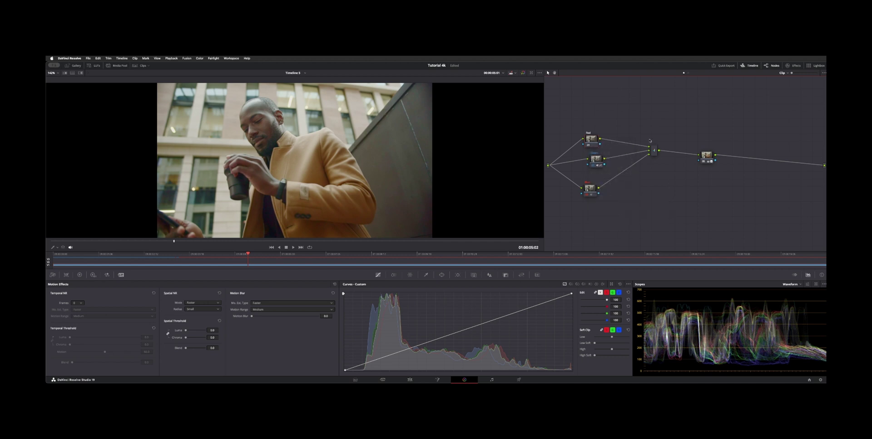
- Disconnect the Green and Blue nodes from the combiner one at a time and reconnect each to its input
{"action": "left_click_drag", "start_coordinate": [649, 140], "coordinate": [626, 152]}
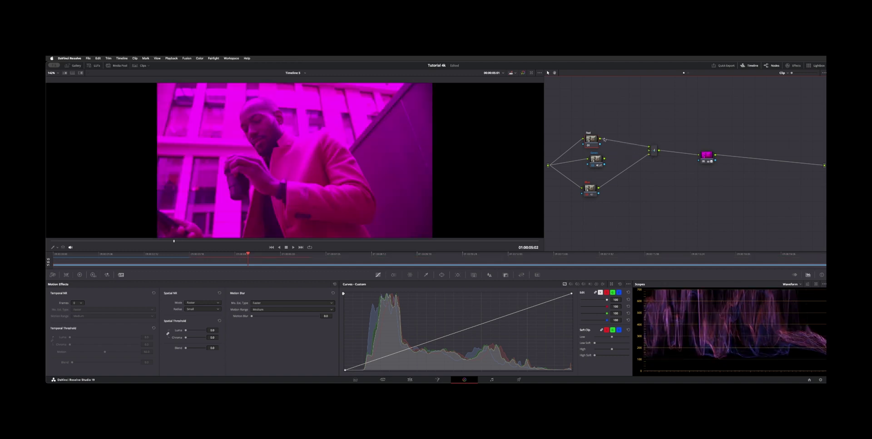
{"action": "left_click_drag", "start_coordinate": [604, 158], "coordinate": [649, 154]}
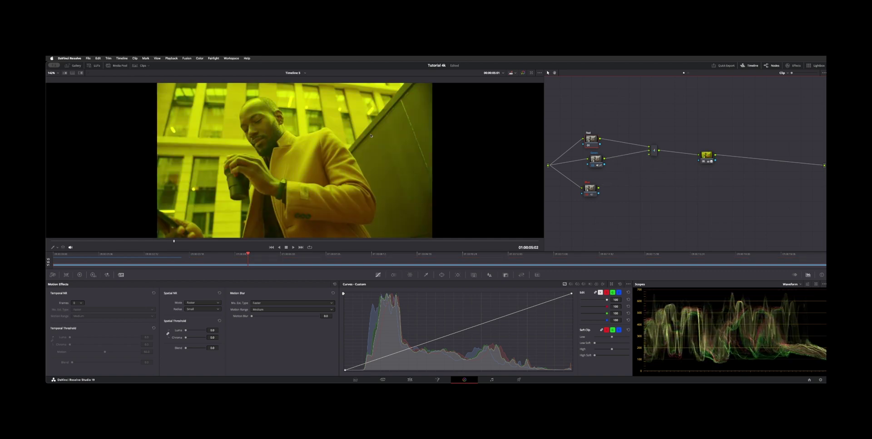
{"action": "left_click_drag", "start_coordinate": [601, 164], "coordinate": [649, 156]}
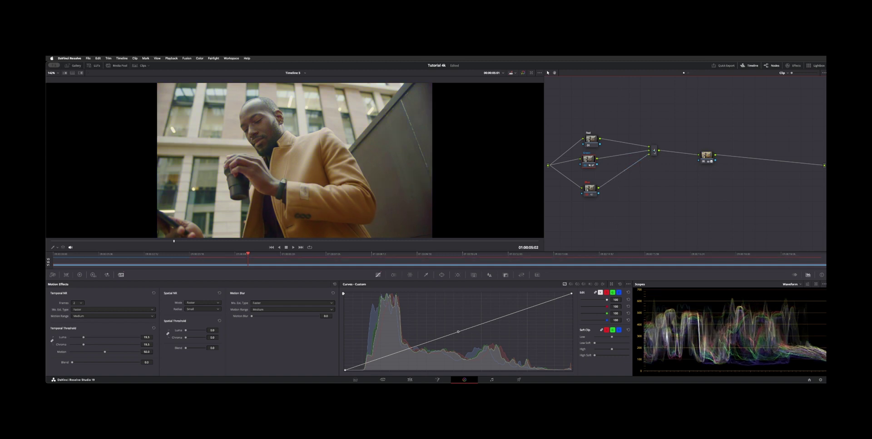
- On the Green node, lower the white point of the custom curve slightly
{"action": "left_click_drag", "start_coordinate": [587, 159], "coordinate": [589, 159]}
{"action": "left_click", "coordinate": [589, 191]}
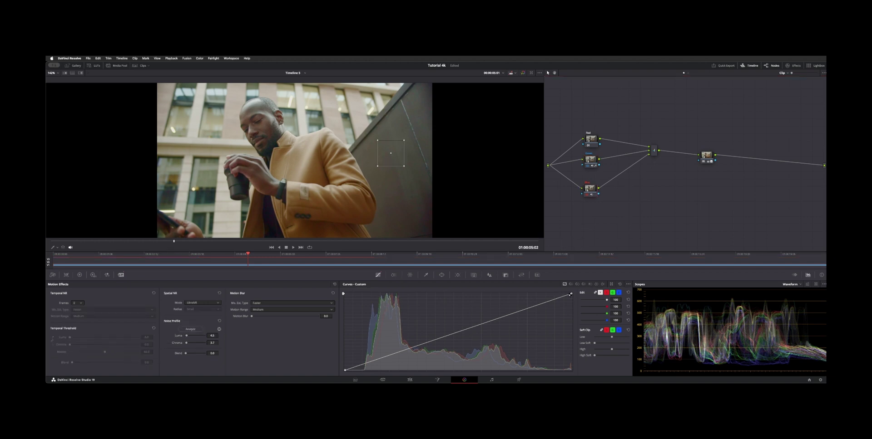
{"action": "left_click", "coordinate": [591, 165]}
{"action": "left_click_drag", "start_coordinate": [570, 295], "coordinate": [572, 302]}
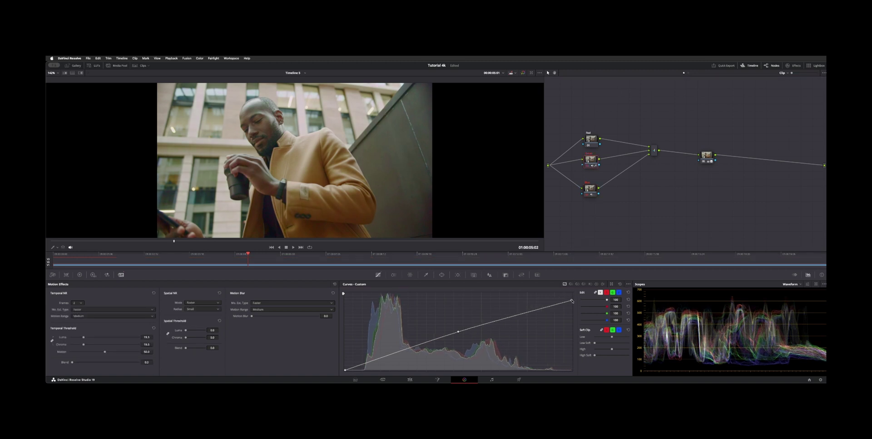